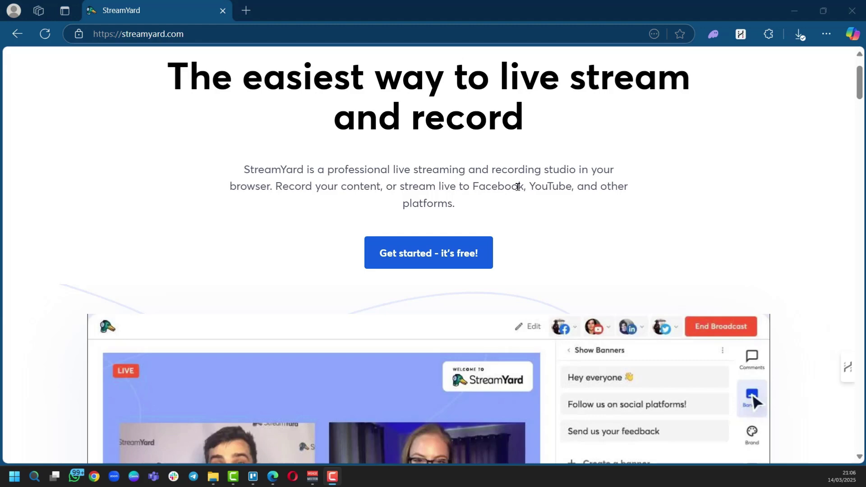
Scroll through the StreamYard homepage, then jump back to the top
scroll(523, 210, "down", 3)
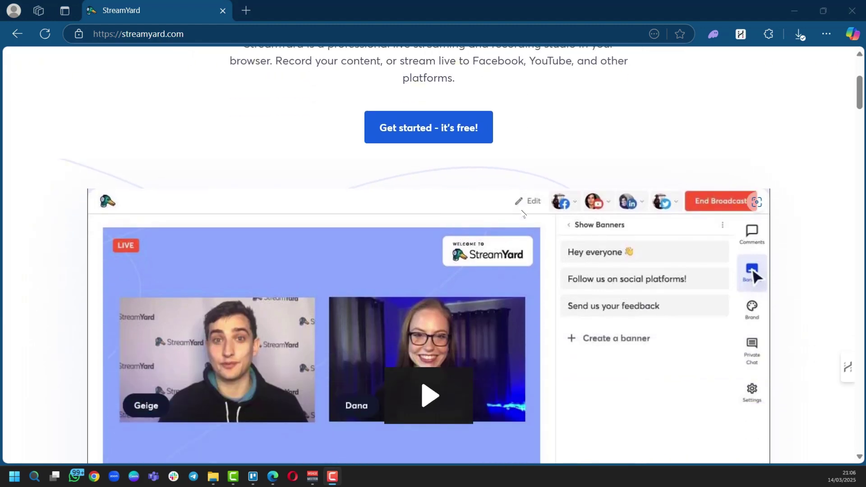
scroll(519, 271, "down", 3)
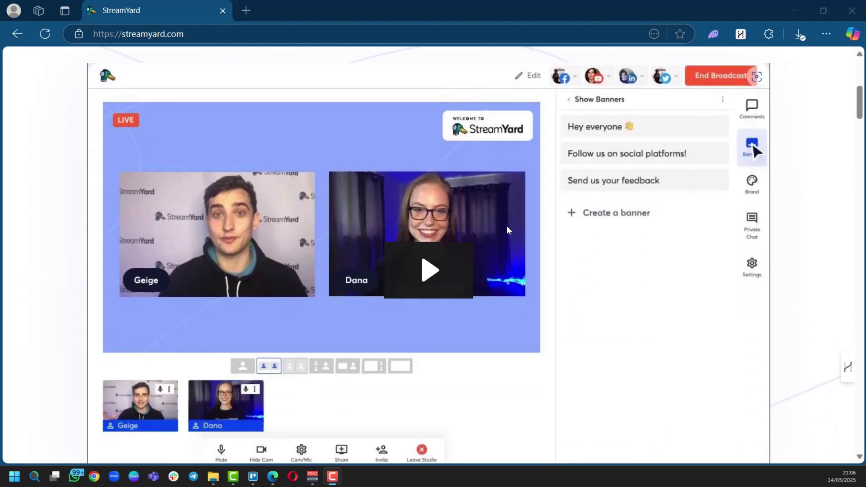
scroll(508, 230, "down", 2)
scroll(507, 239, "down", 12)
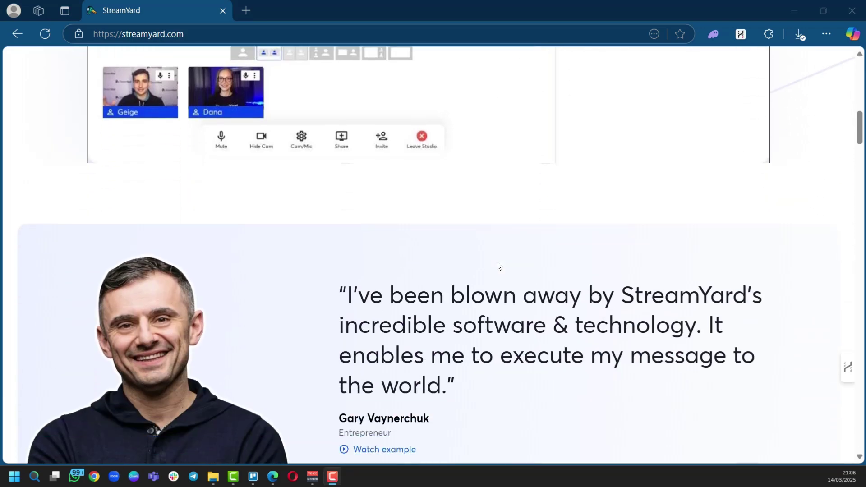
scroll(499, 266, "up", 6)
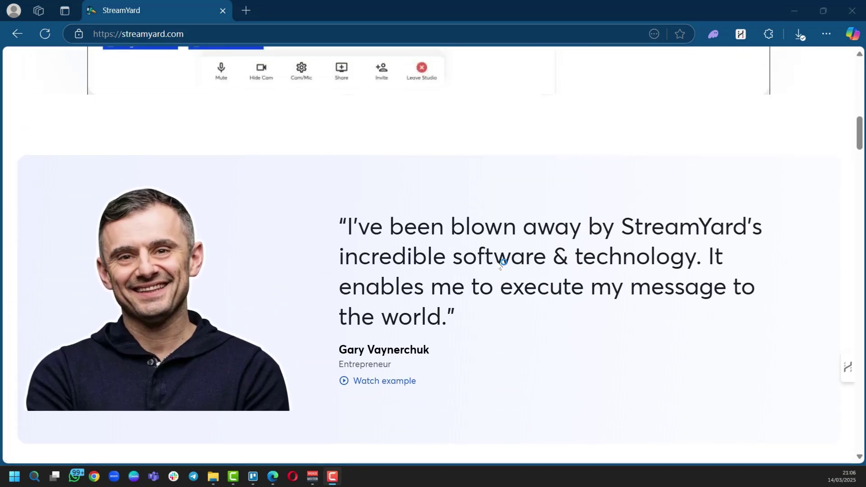
scroll(499, 267, "down", 8)
scroll(499, 266, "down", 10)
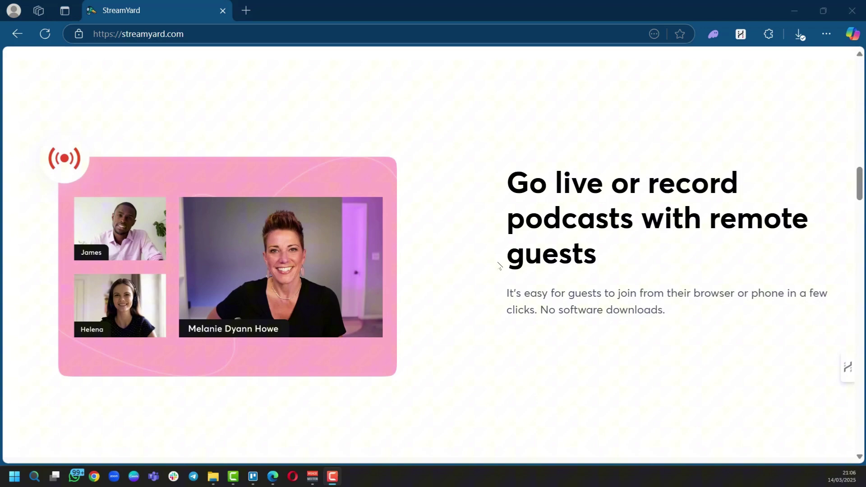
scroll(498, 265, "down", 4)
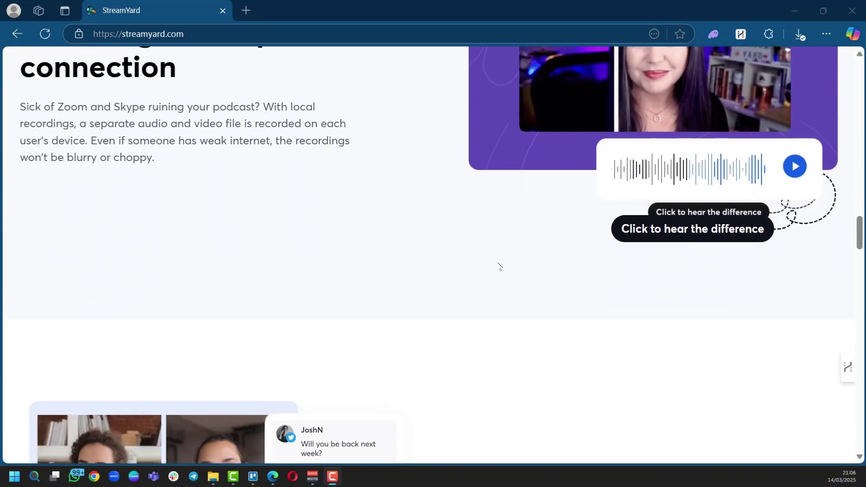
scroll(492, 253, "up", 3)
scroll(491, 249, "down", 5)
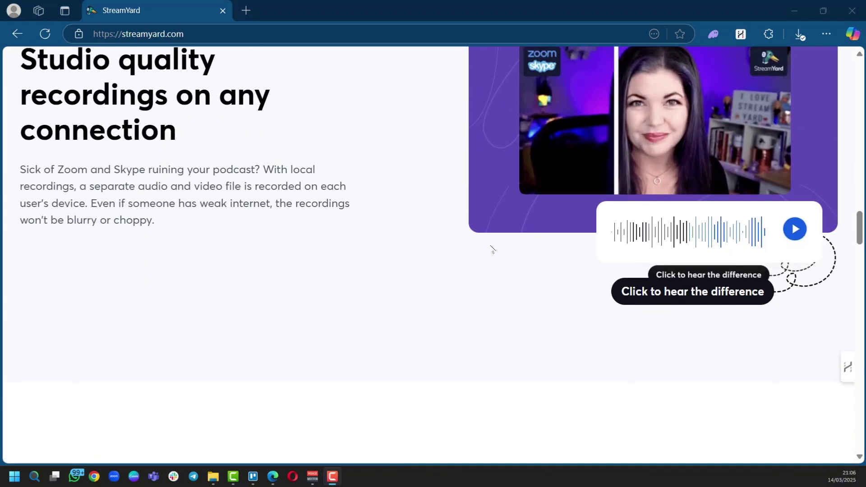
scroll(492, 250, "down", 6)
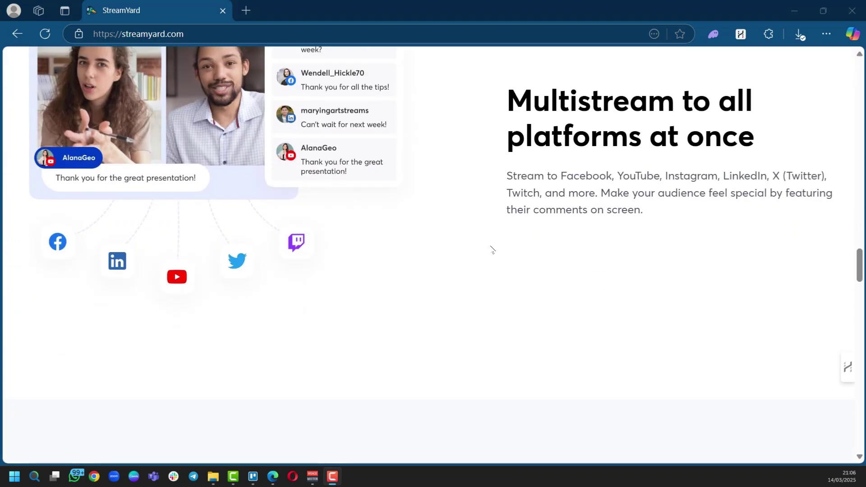
scroll(450, 247, "up", 5)
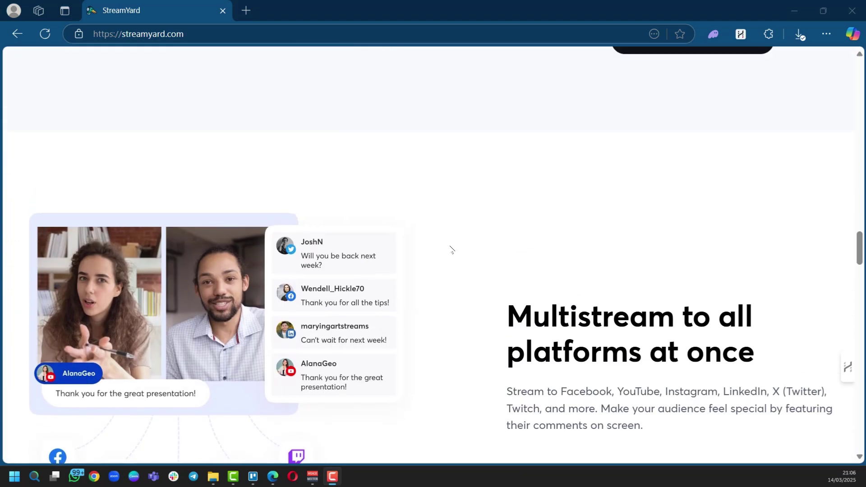
scroll(453, 253, "down", 9)
key("Home")
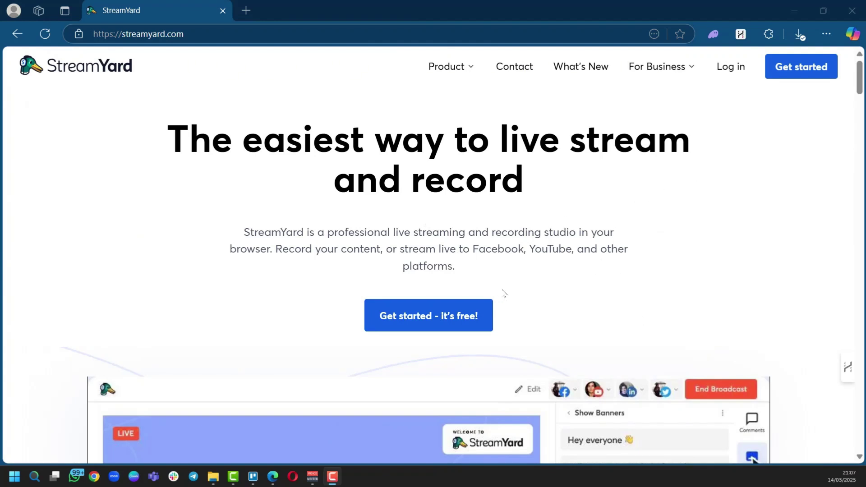
Sign up with a Google account and submit Livestreams as the main use in the welcome survey
left_click(409, 318)
left_click(421, 317)
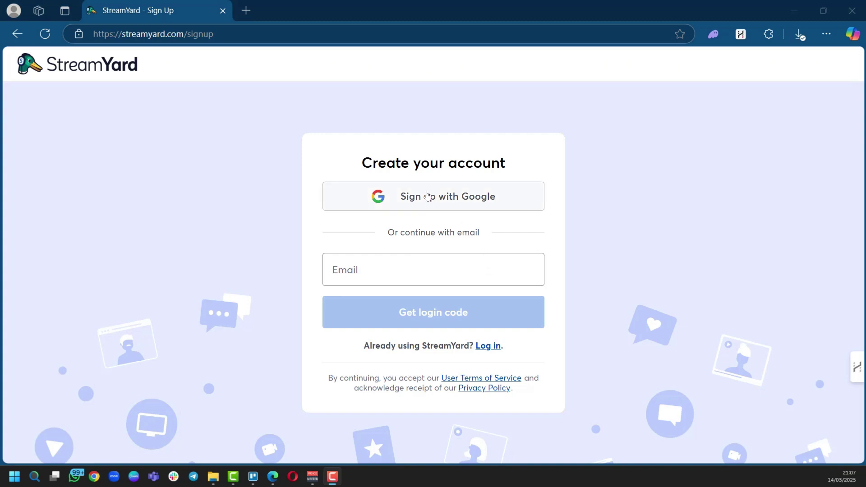
left_click(449, 203)
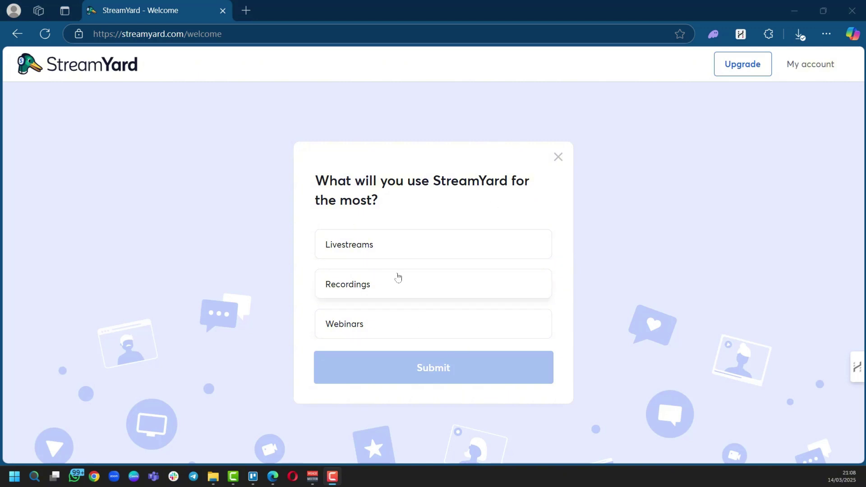
left_click(369, 246)
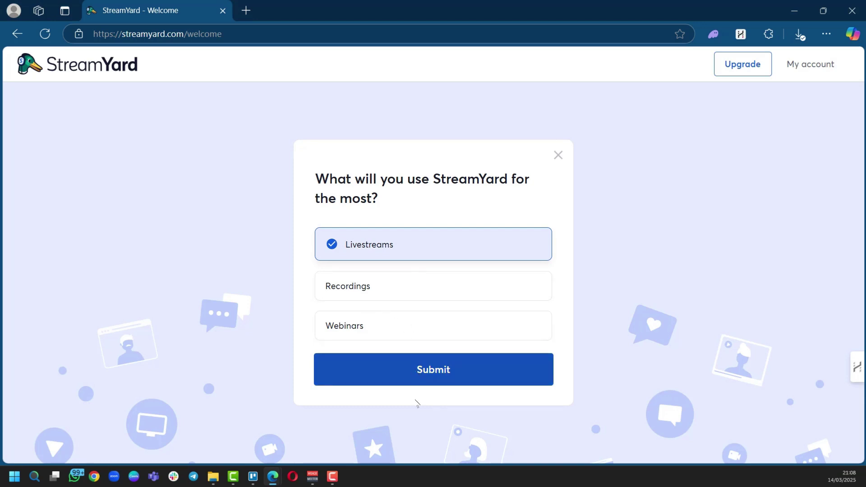
left_click(433, 372)
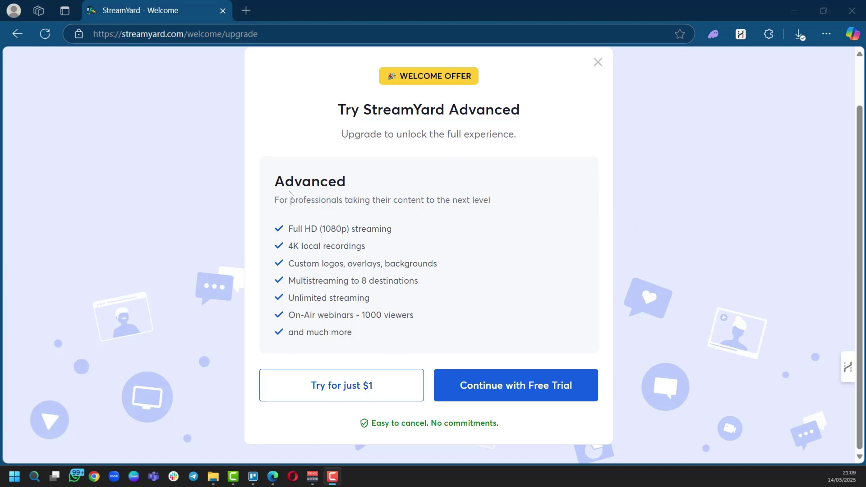
Accept the 7-day Weekly Advanced free trial and save the card's payment details
left_click(510, 387)
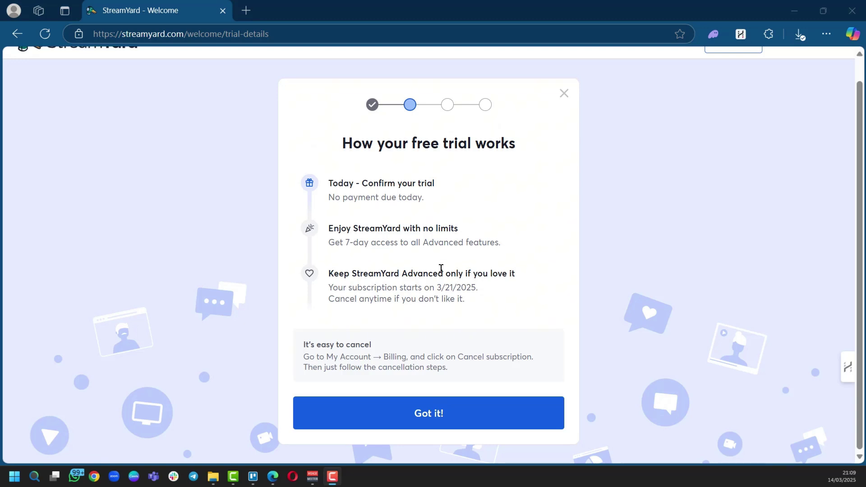
left_click(430, 413)
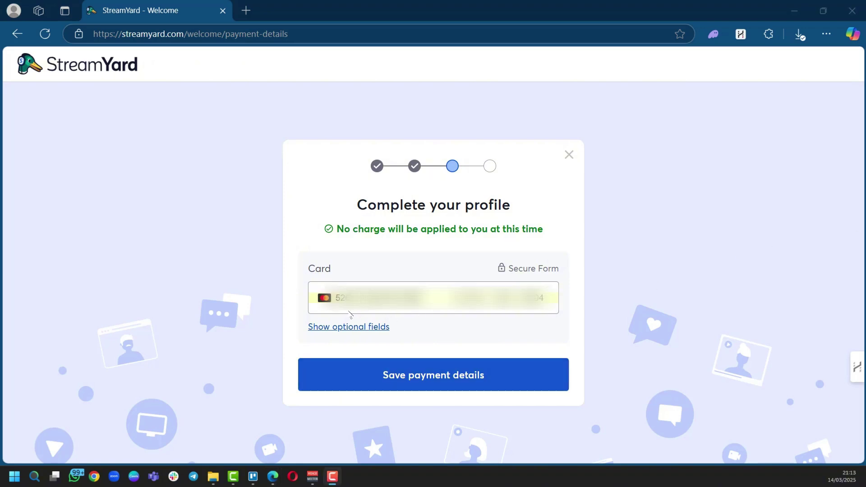
left_click(403, 379)
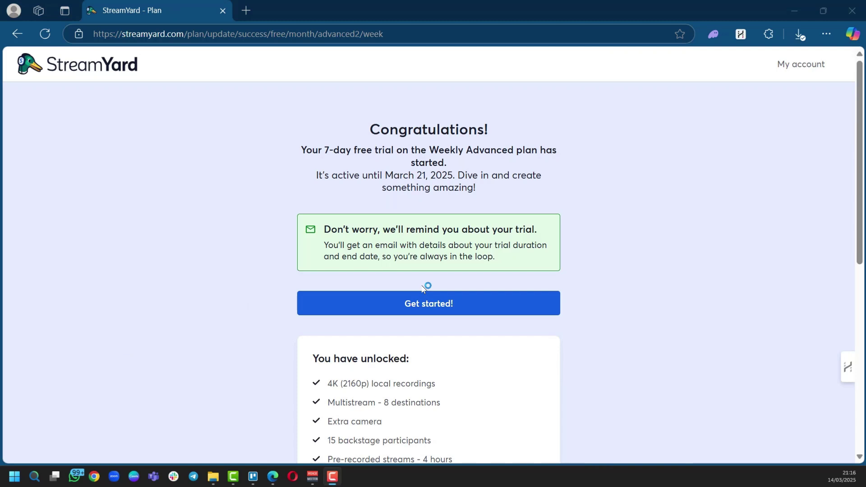
Enter the dashboard, view Destinations and Members, dismiss the invite prompt, and return Home
left_click(424, 309)
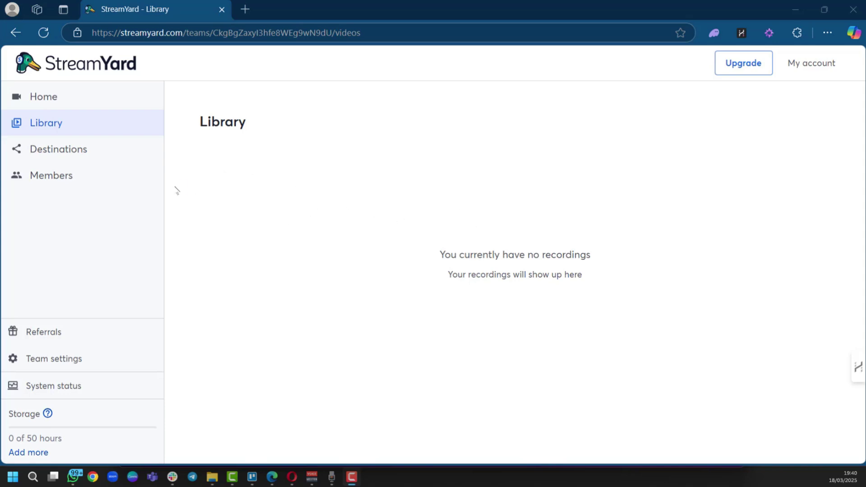
left_click(44, 150)
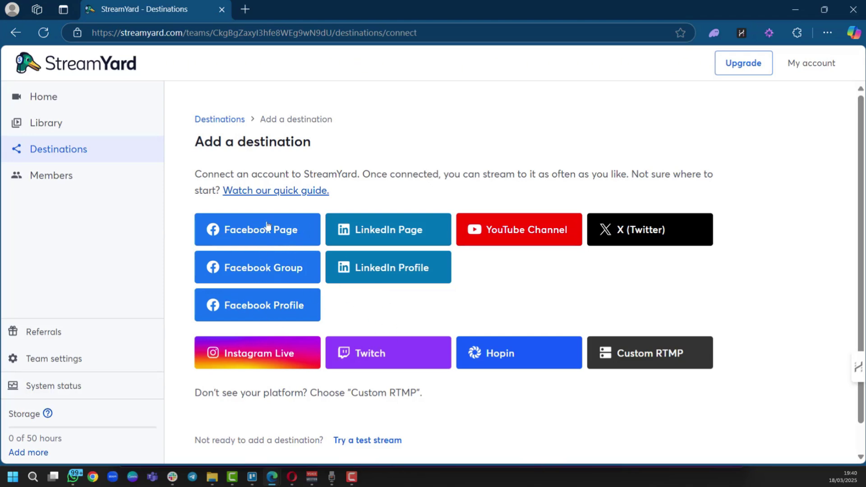
left_click(53, 183)
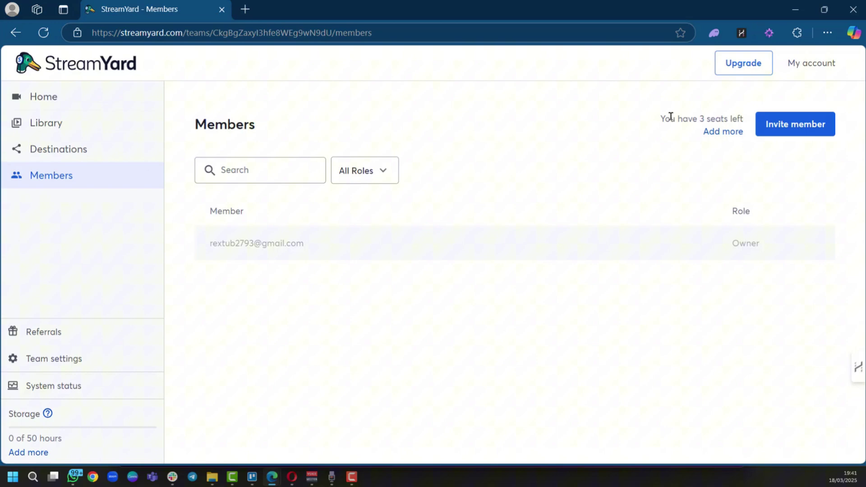
left_click(783, 127)
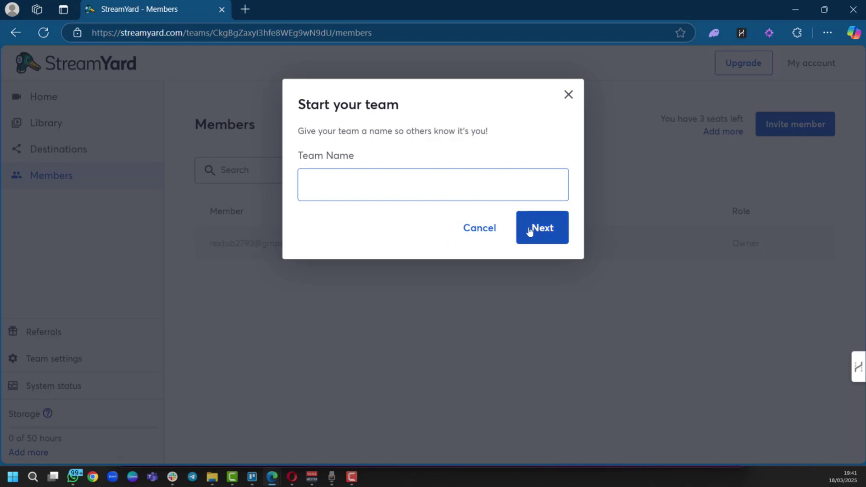
left_click(568, 94)
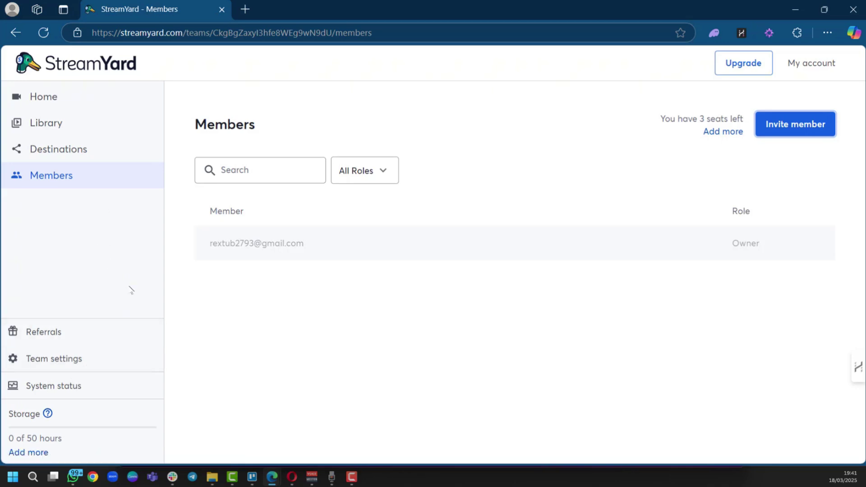
left_click(64, 95)
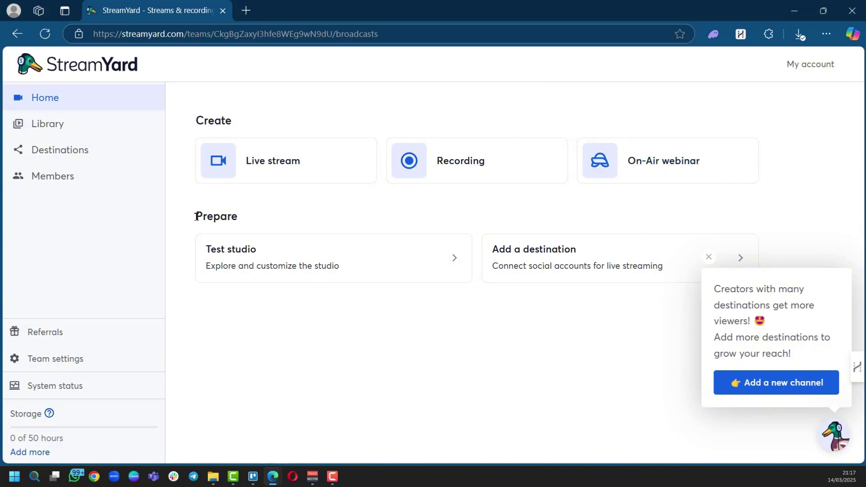
left_click_drag(195, 217, 257, 217)
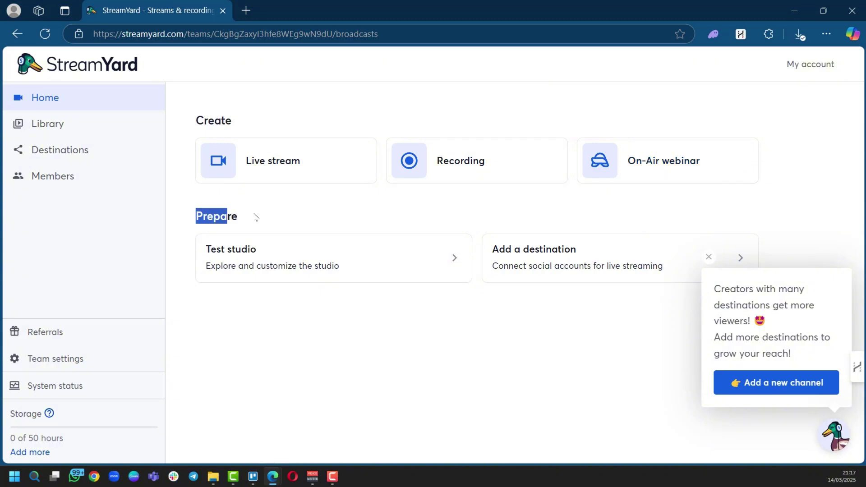
left_click(272, 334)
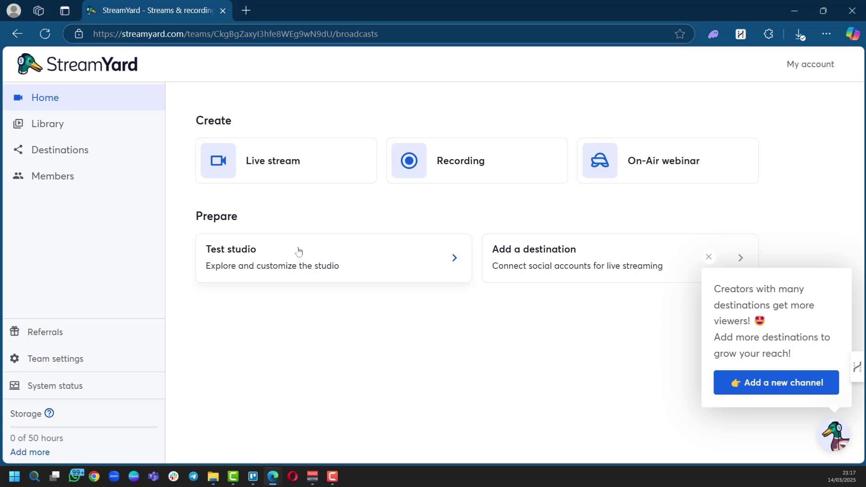
Open the Test studio's camera and mic check with the microphone muted and the camera off
left_click(233, 270)
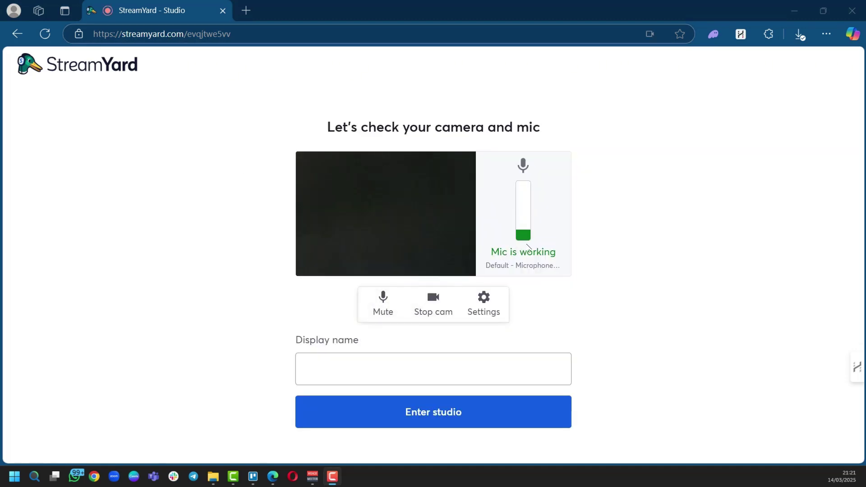
left_click(386, 301)
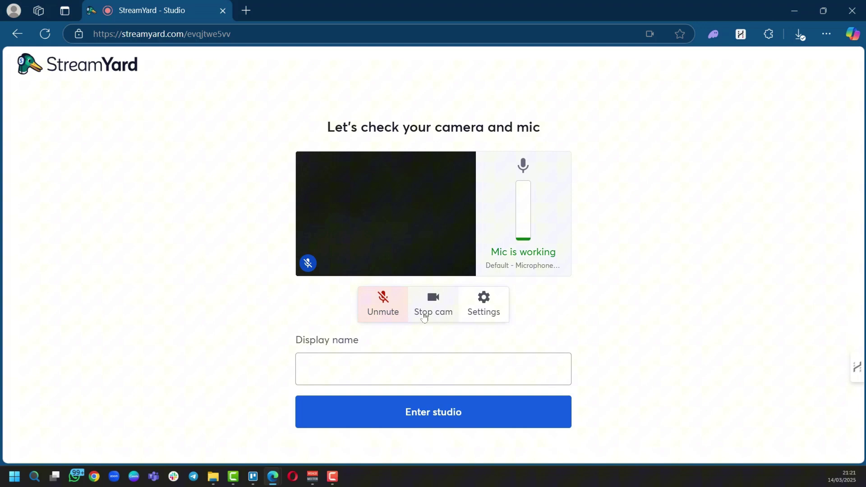
left_click(426, 313)
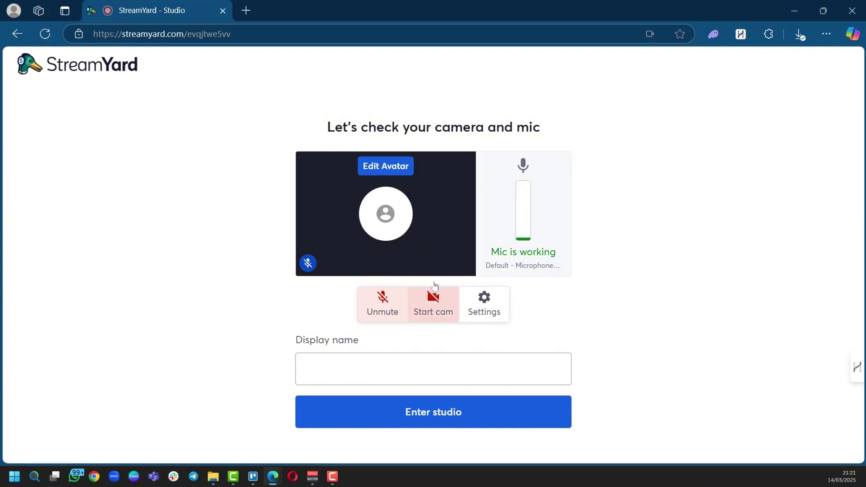
Upload TU Logo.png, crop it, and use it as the camera-off avatar
left_click(371, 167)
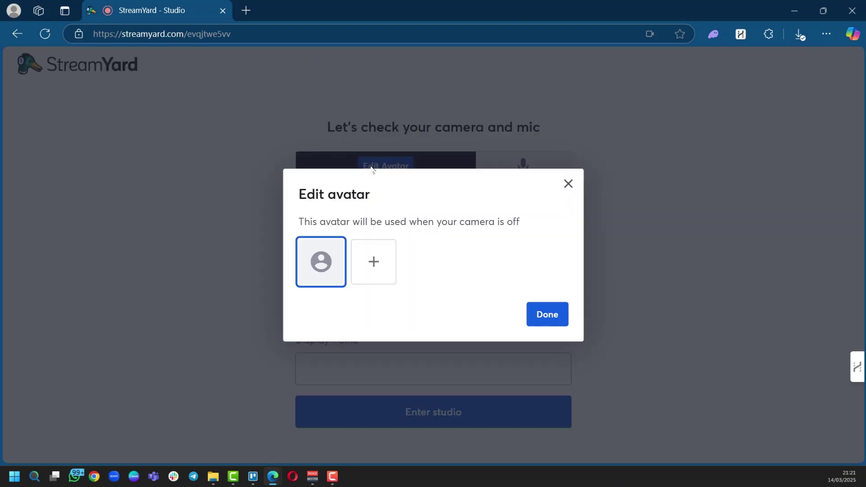
left_click(378, 261)
left_click(123, 108)
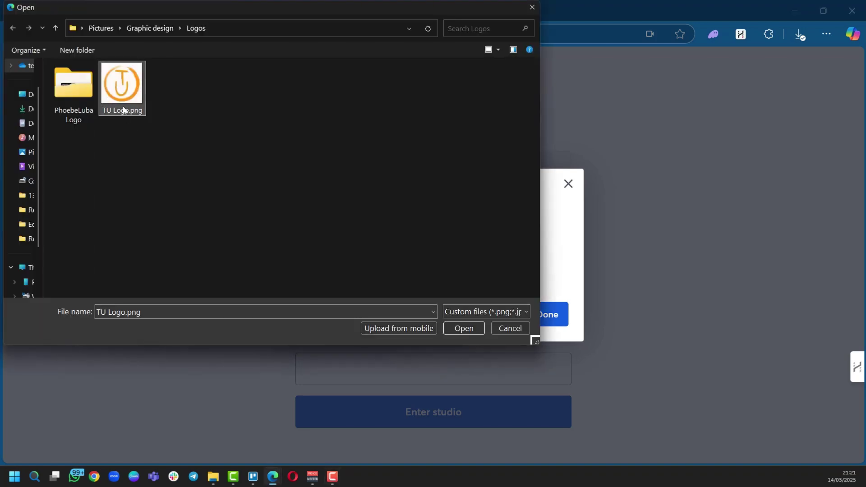
left_click(459, 333)
left_click(546, 411)
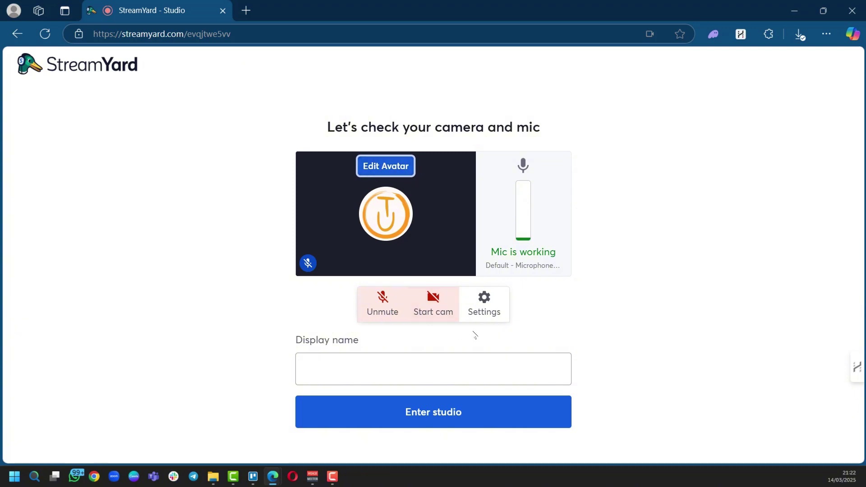
Check the studio settings without changes, then enter 'Star Gazer' as the display name
left_click(485, 305)
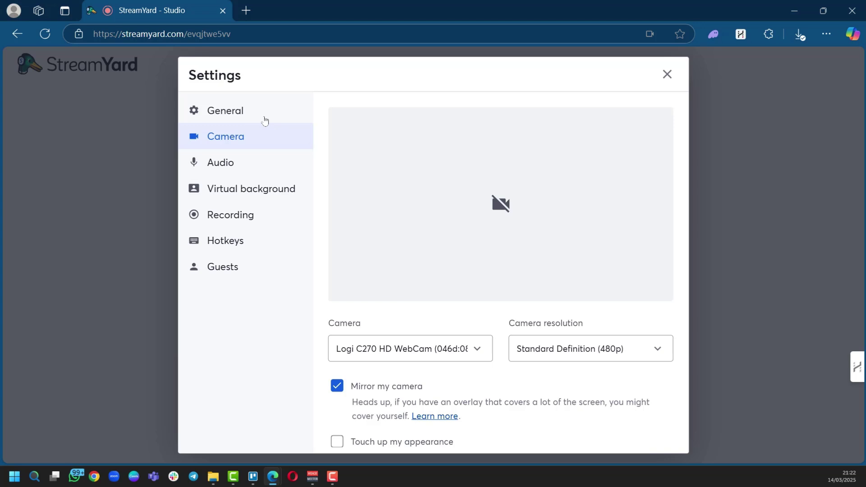
left_click(667, 74)
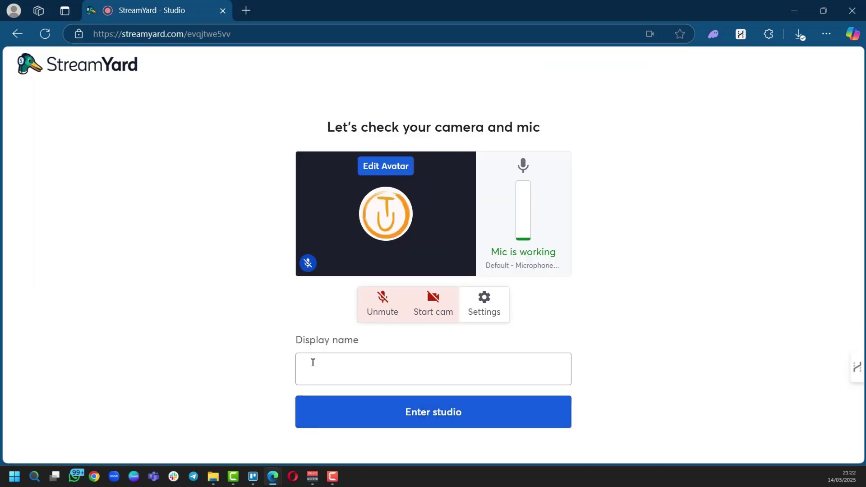
left_click(377, 364)
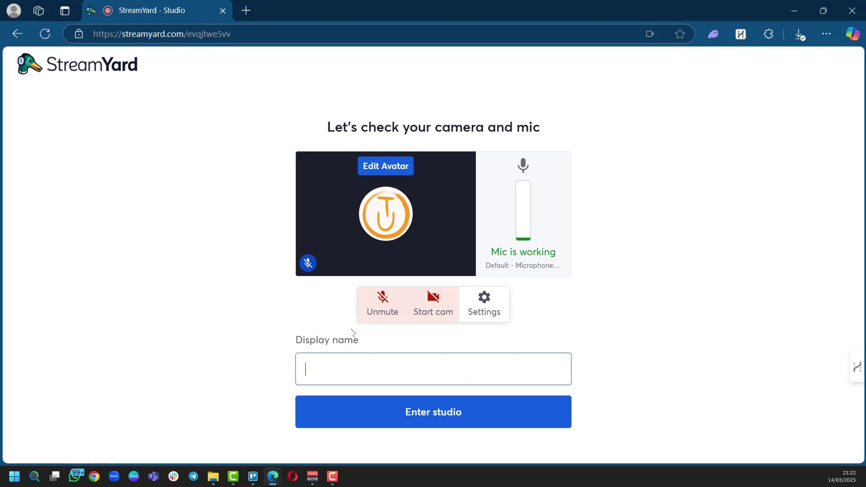
type("Star Gazer")
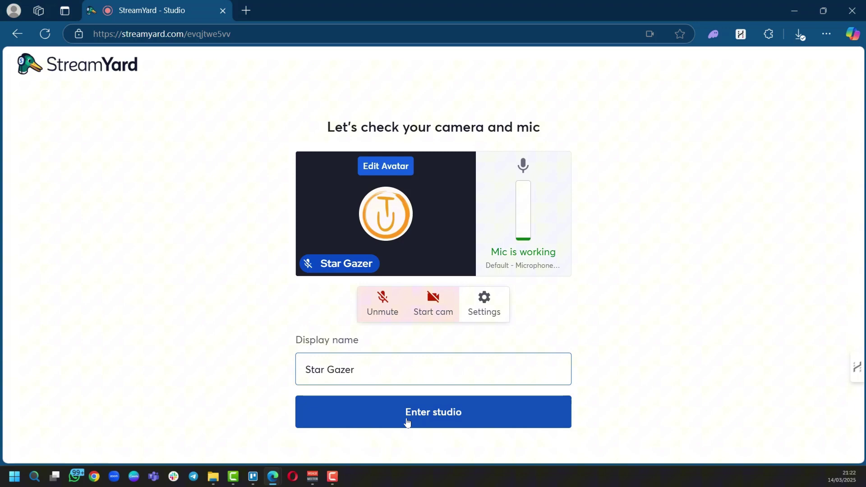
Enter the studio and try two-person, group, News, Screen and picture-in-picture layouts, finishing on Spotlight
left_click(432, 423)
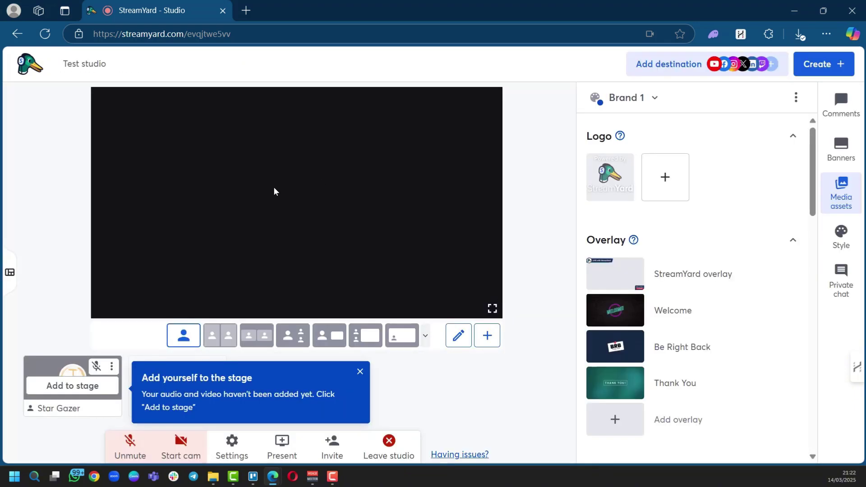
left_click(210, 335)
left_click(360, 371)
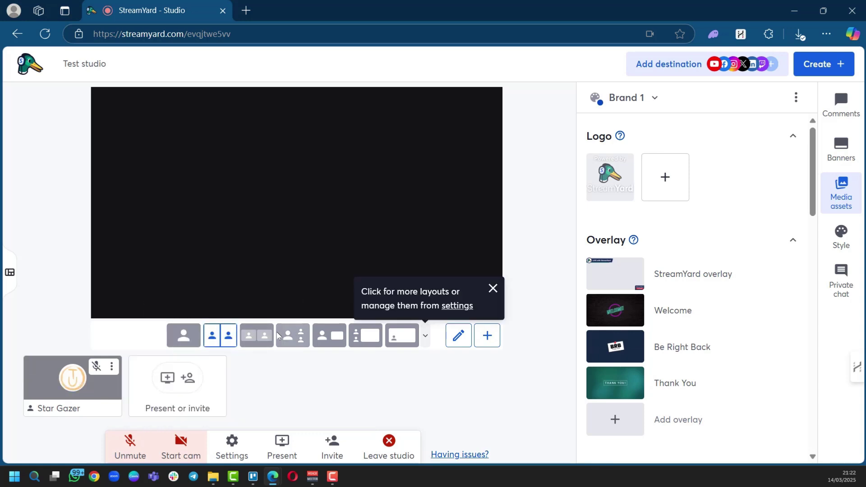
left_click(257, 336)
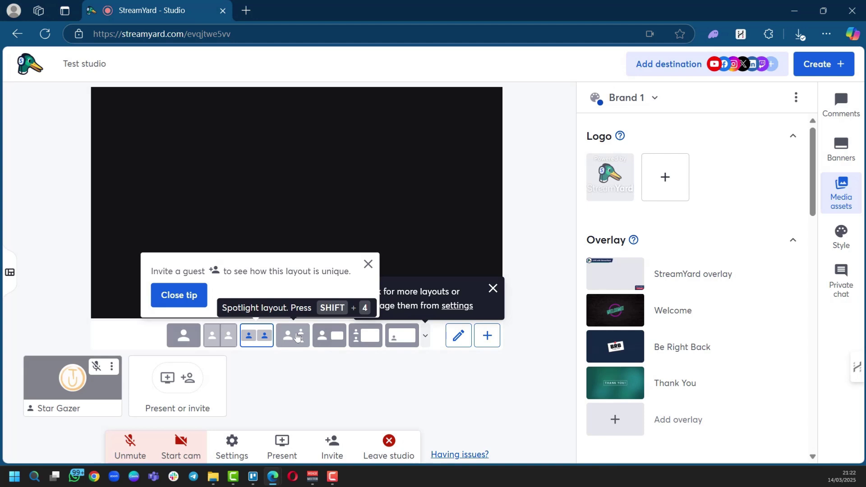
left_click(298, 338)
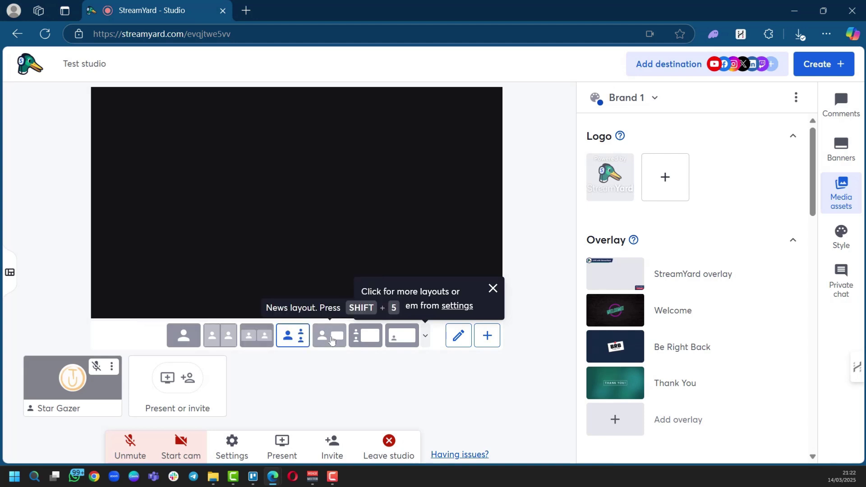
left_click(331, 341)
left_click(381, 339)
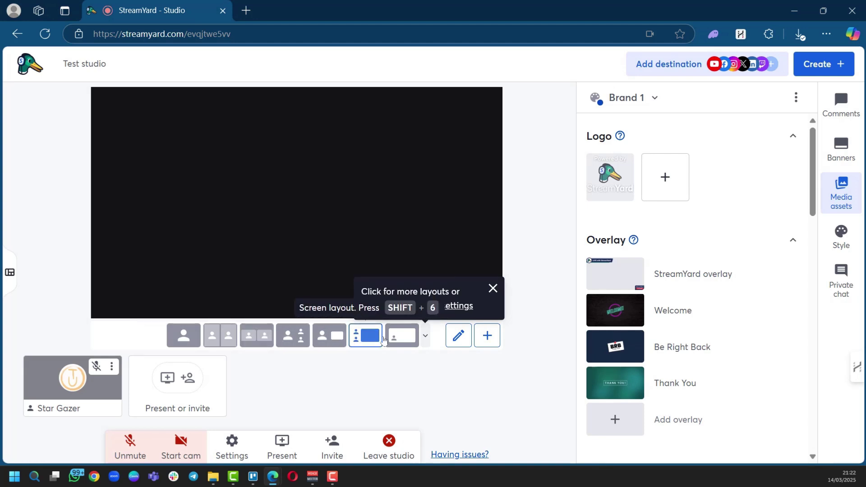
left_click(404, 339)
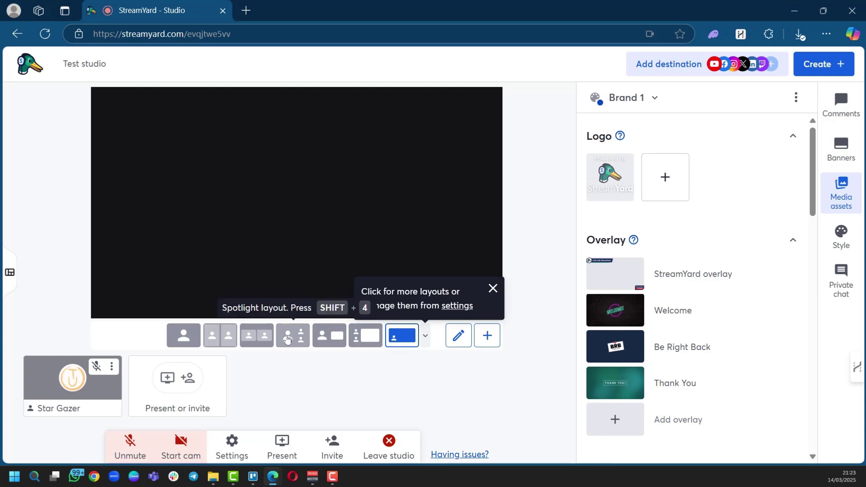
left_click(288, 339)
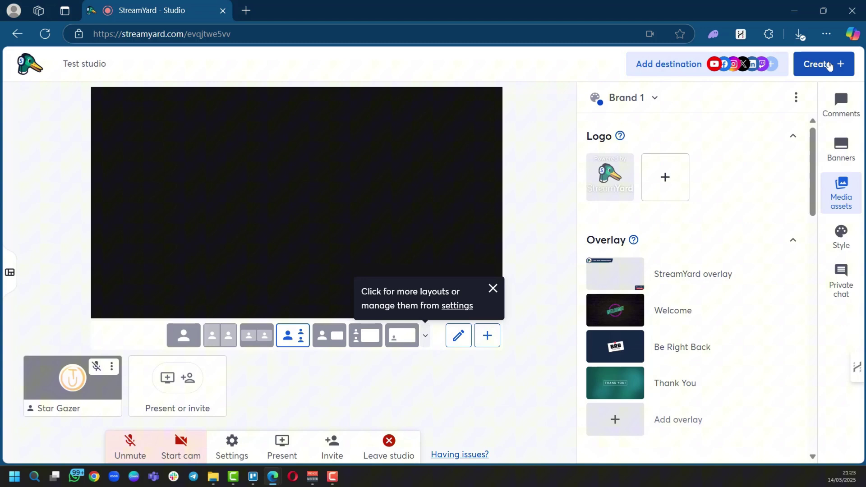
Create a new live stream and bring up its list of destination platforms
left_click(829, 65)
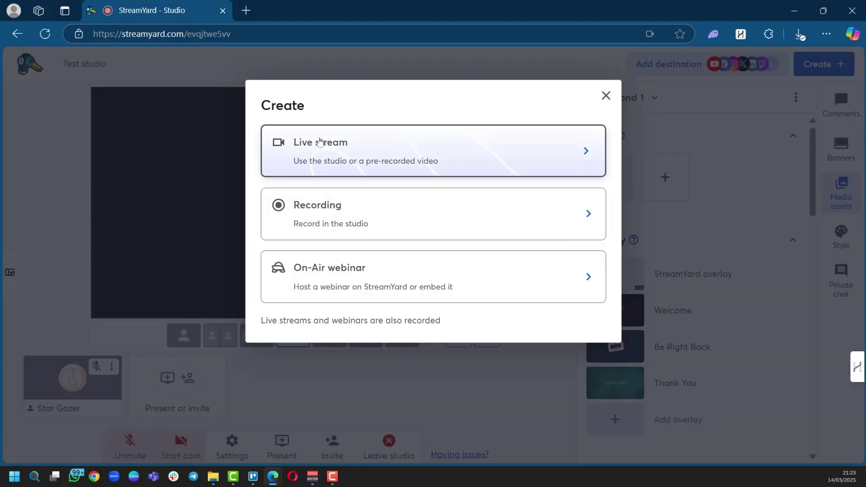
left_click(312, 156)
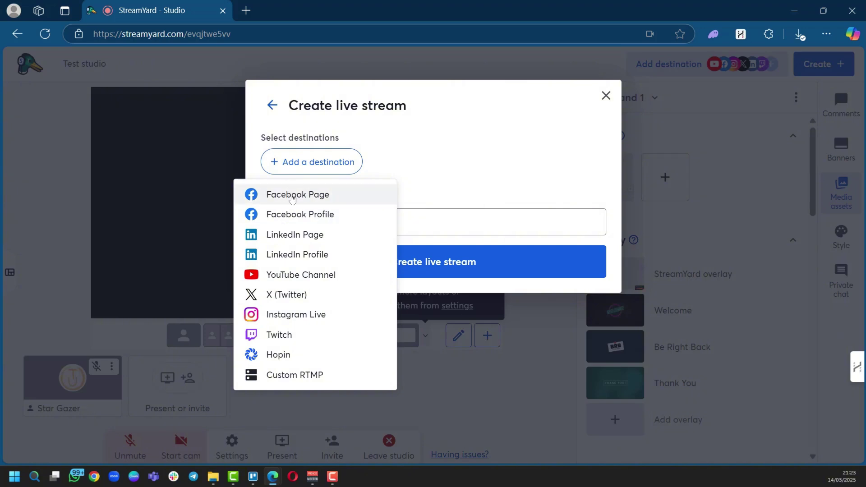
Authorize StreamYard on Facebook and connect the second Facebook Page as the destination
left_click(292, 198)
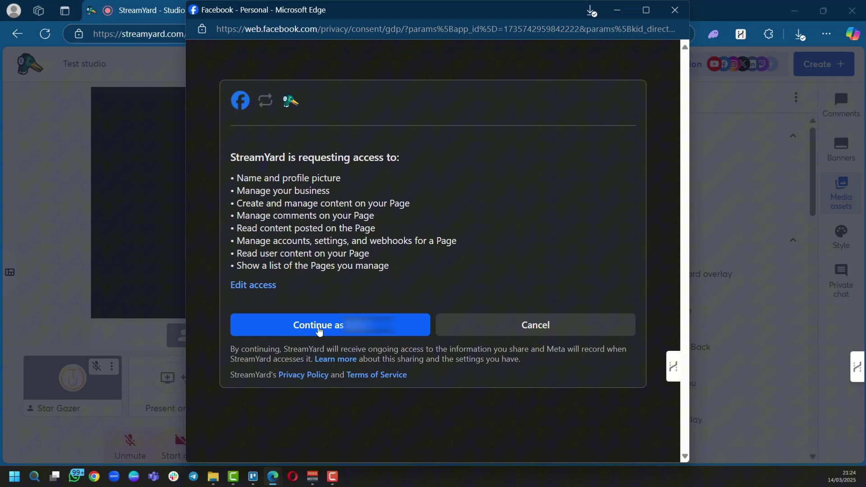
left_click(319, 326)
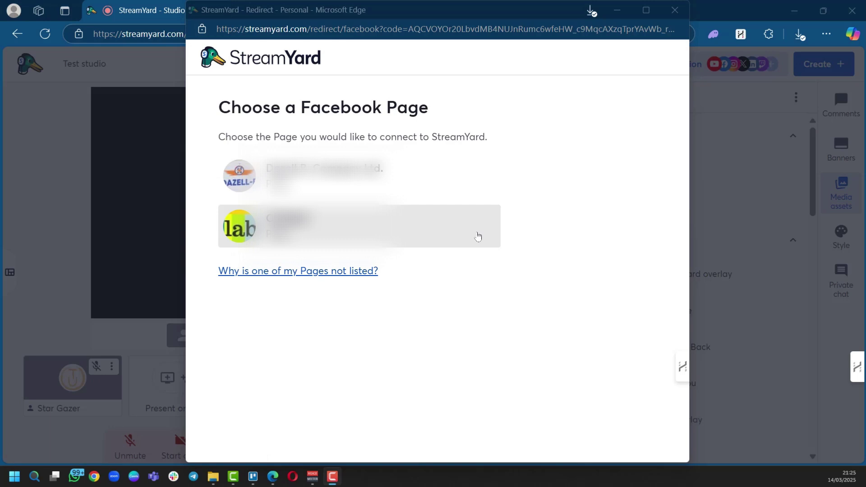
left_click(397, 237)
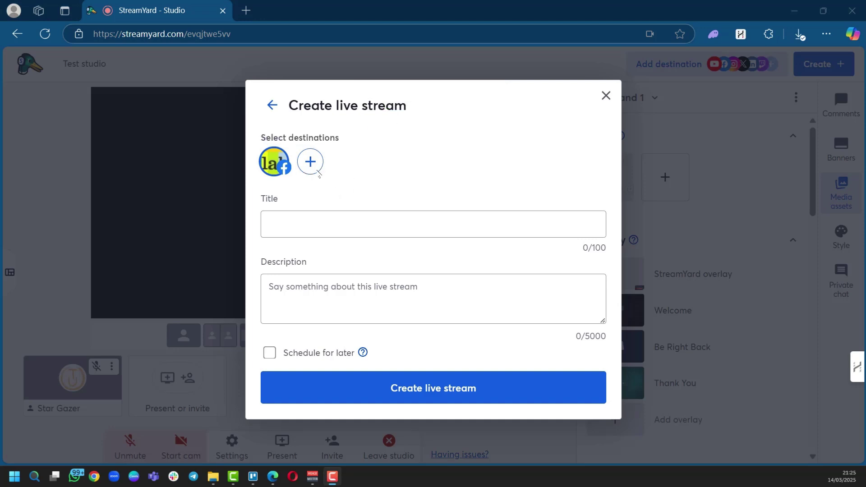
Title the stream 'Our Streamyard Live' with description 'Happy to Stream through Streamyard. Join Us!!'
left_click(318, 166)
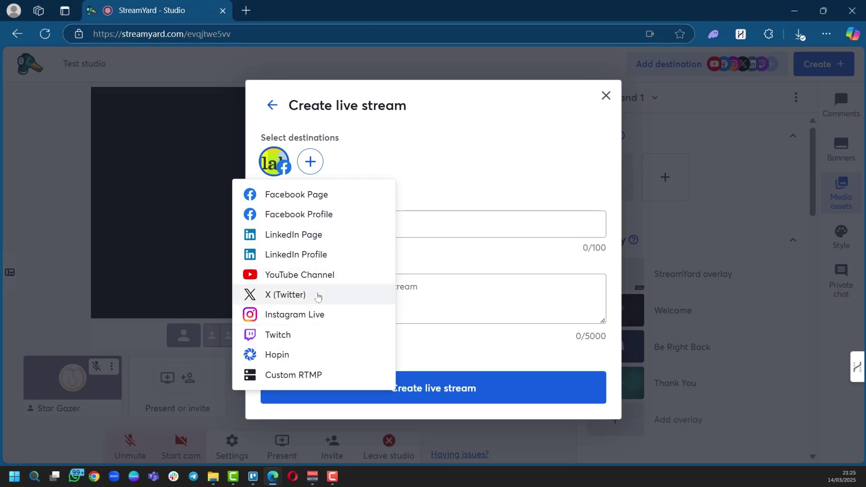
left_click(445, 157)
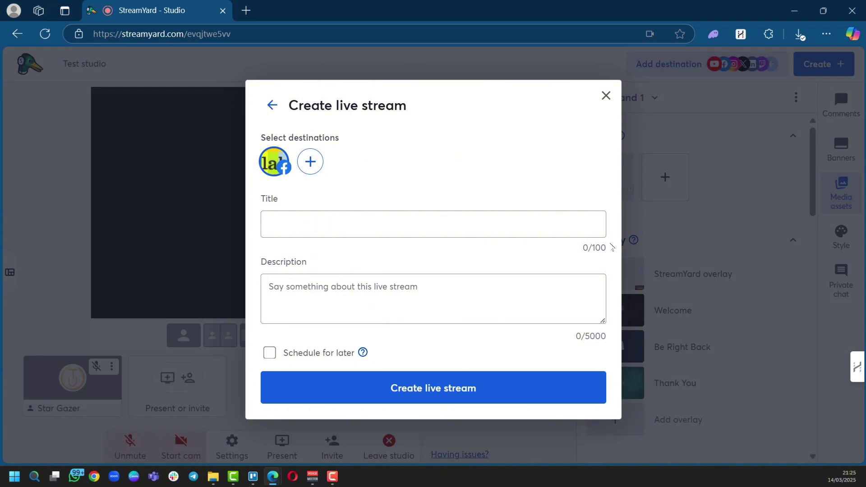
left_click(331, 230)
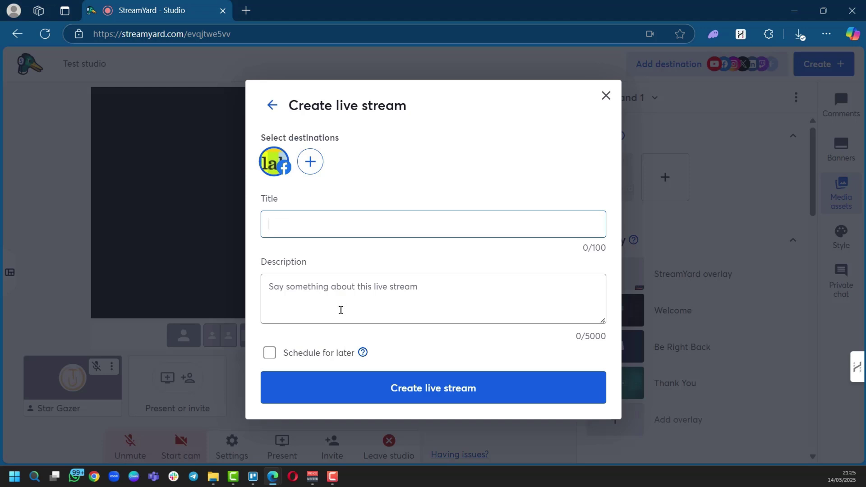
type("Our Streamyard Live")
key("Tab")
type("Happy to Stream through Streamyard. Join Us!!")
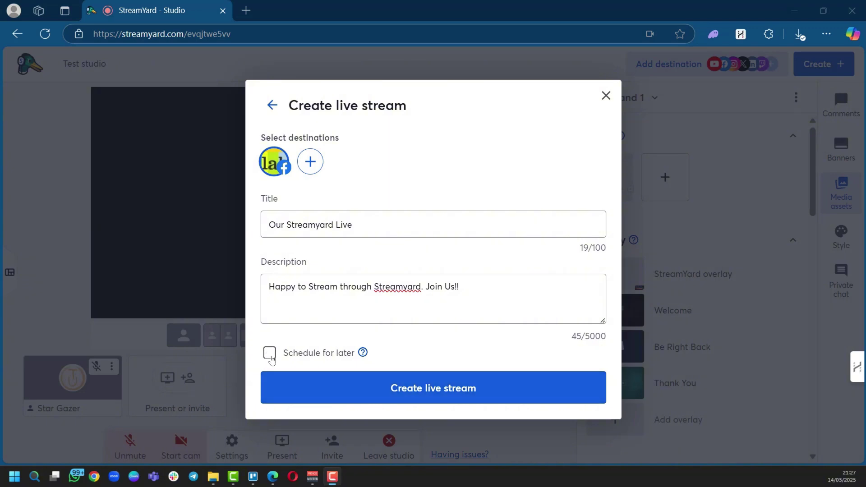
Enable 'Schedule for later' and set the stream start to Mar 31, 2025, 11:25 PM
left_click(269, 353)
left_click(269, 354)
scroll(560, 296, "down", 2)
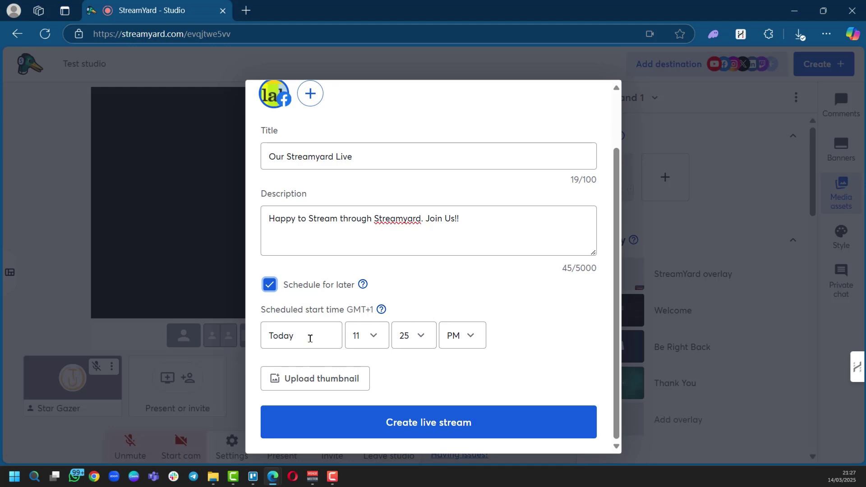
left_click(296, 337)
left_click(376, 147)
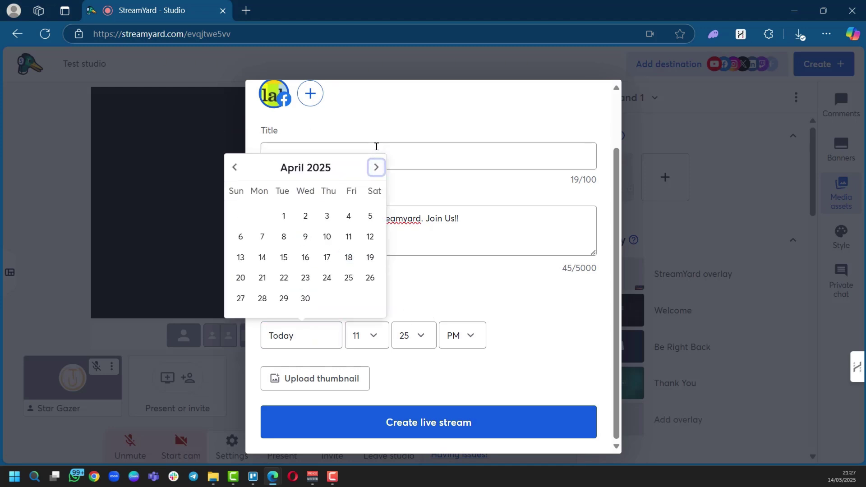
left_click(234, 167)
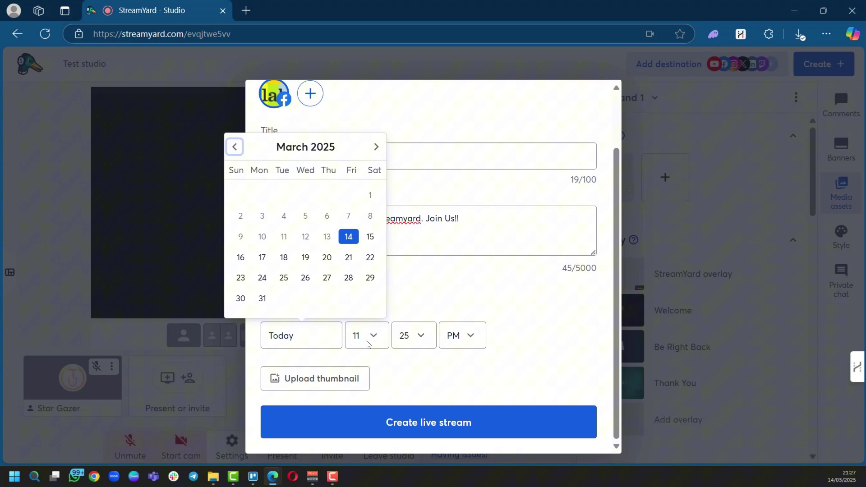
left_click(425, 305)
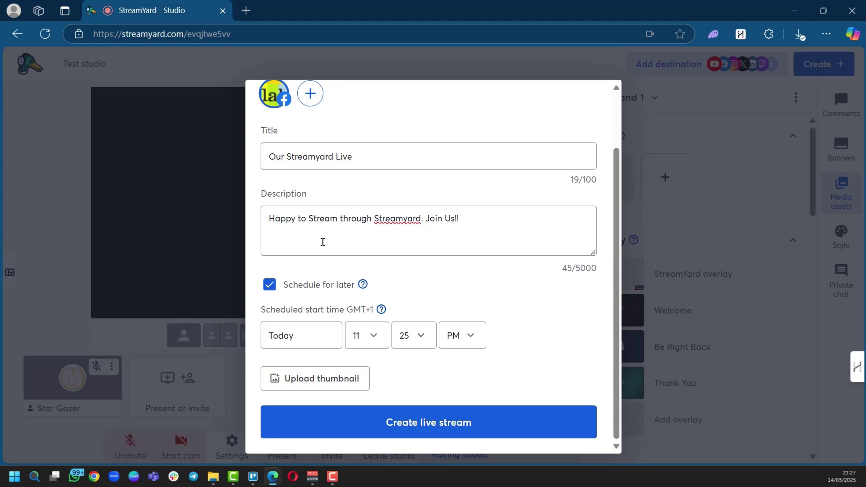
scroll(323, 242, "up", 2)
scroll(321, 271, "down", 2)
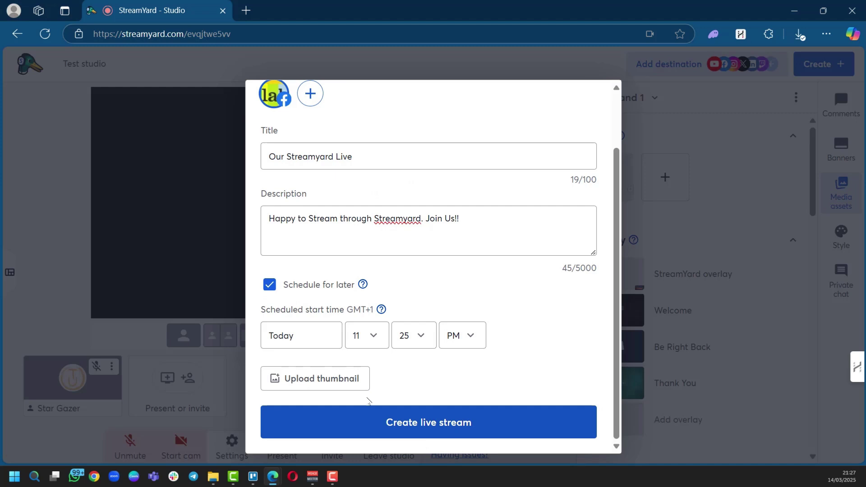
left_click(308, 343)
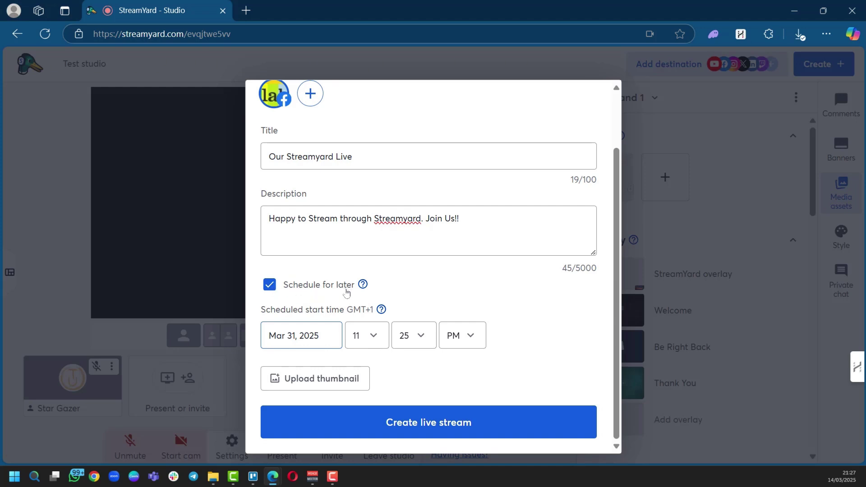
Create the 'Our Streamyard Live' stream scheduled for Mon, Mar 31 at 11:25 PM
left_click(429, 432)
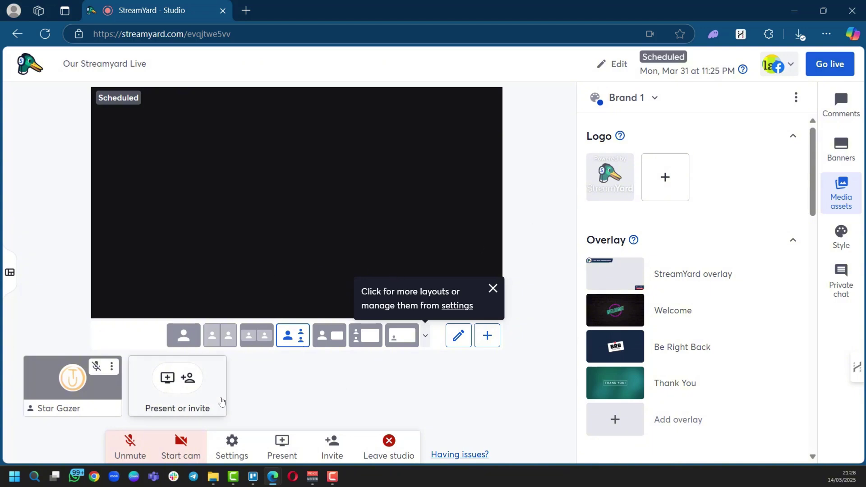
Apply the first, single-person layout to the studio stage preview
mouse_move(698, 315)
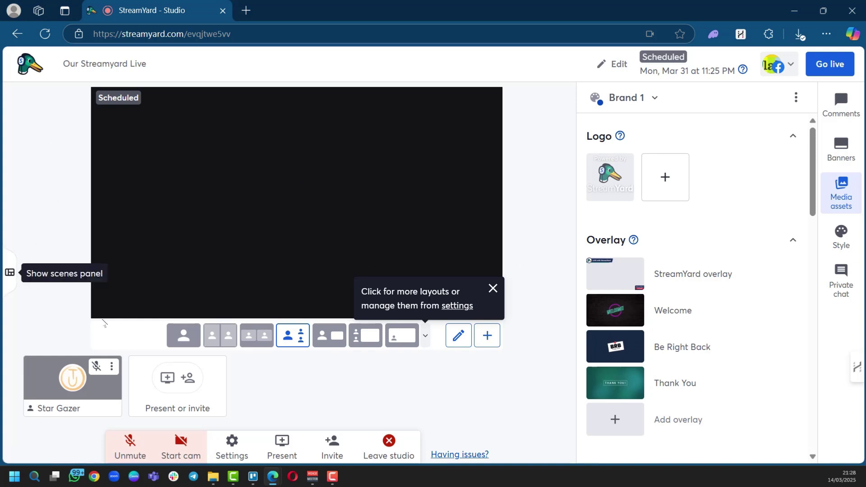
left_click(184, 336)
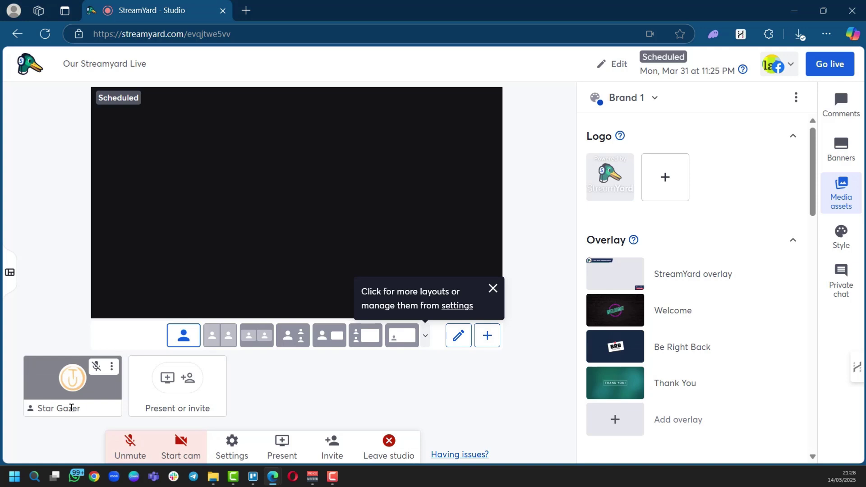
mouse_move(76, 396)
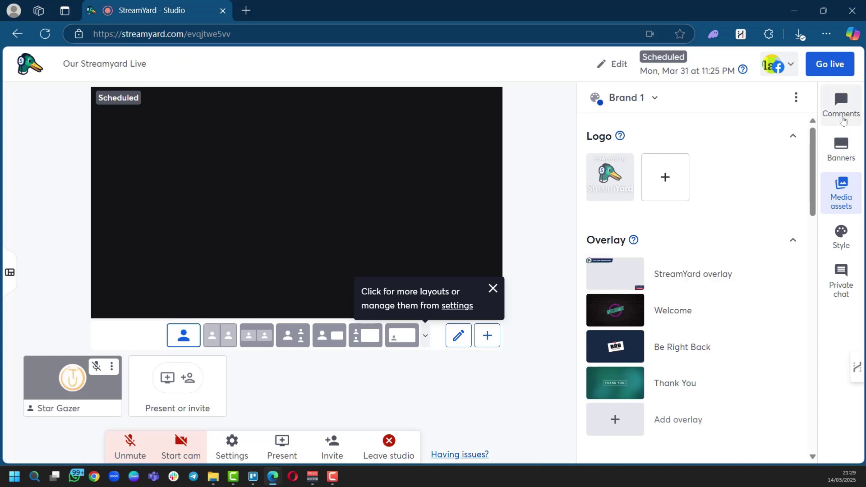
Show the Example banners list and open the Scenes panel with Demo scene 1 and 2
left_click(842, 151)
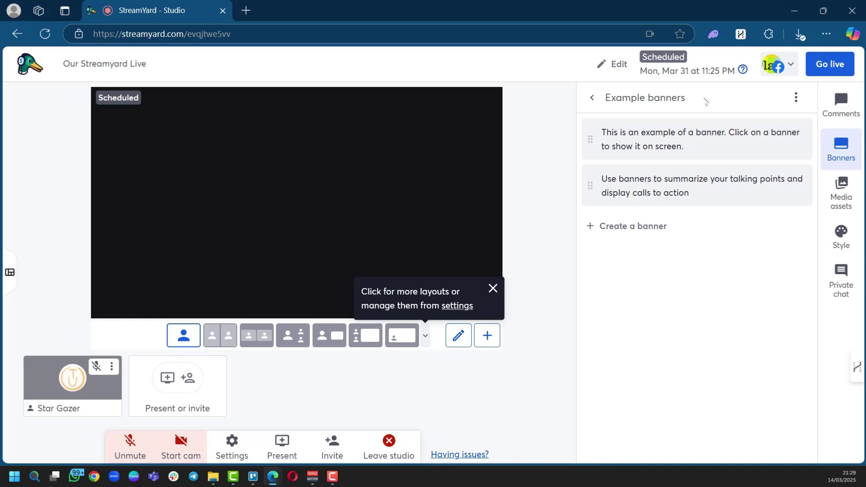
left_click(9, 272)
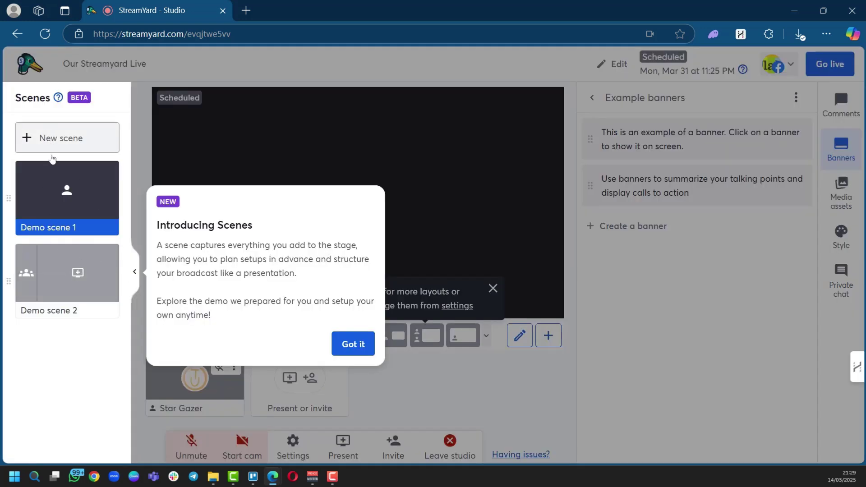
mouse_move(63, 252)
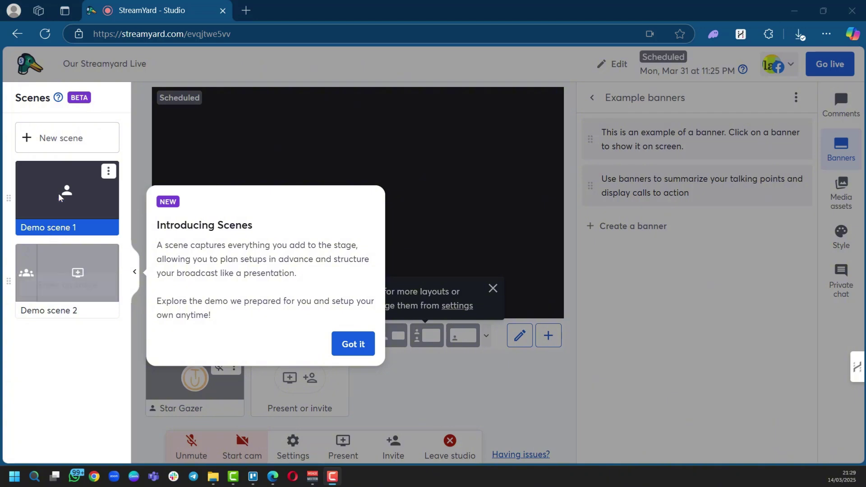
Dismiss the scenes intro, collapse the Scenes panel, and review the Edit live stream details
left_click(356, 347)
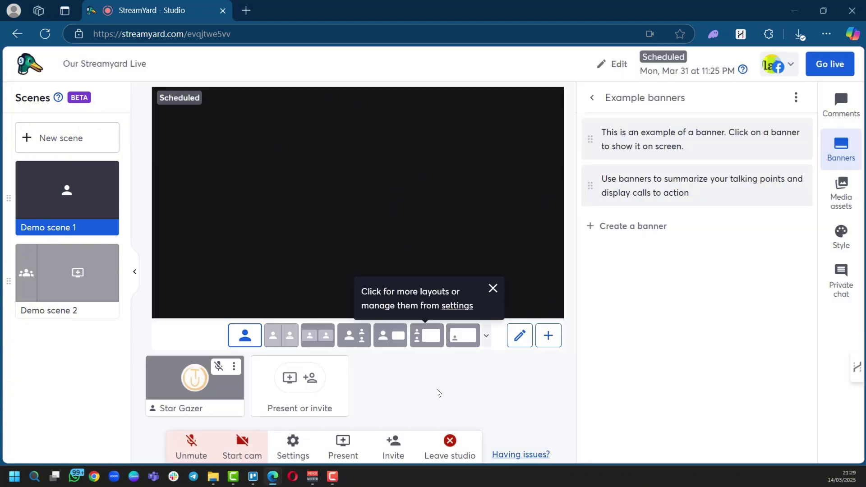
left_click(135, 272)
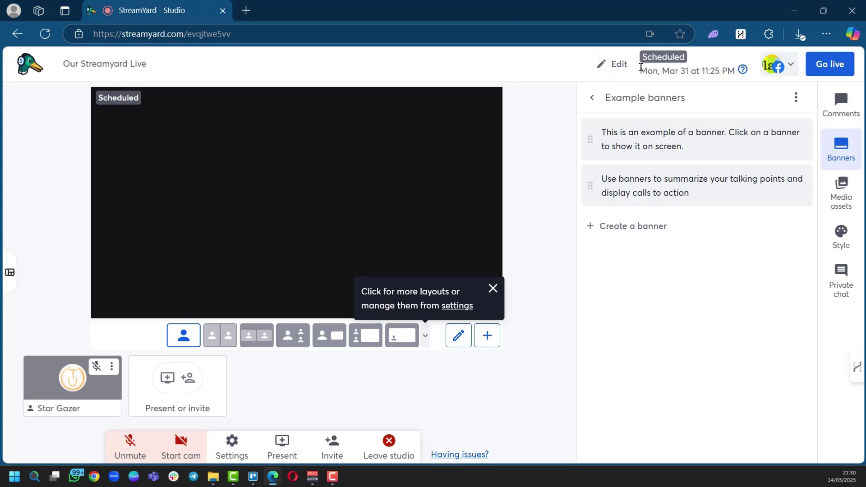
left_click(614, 64)
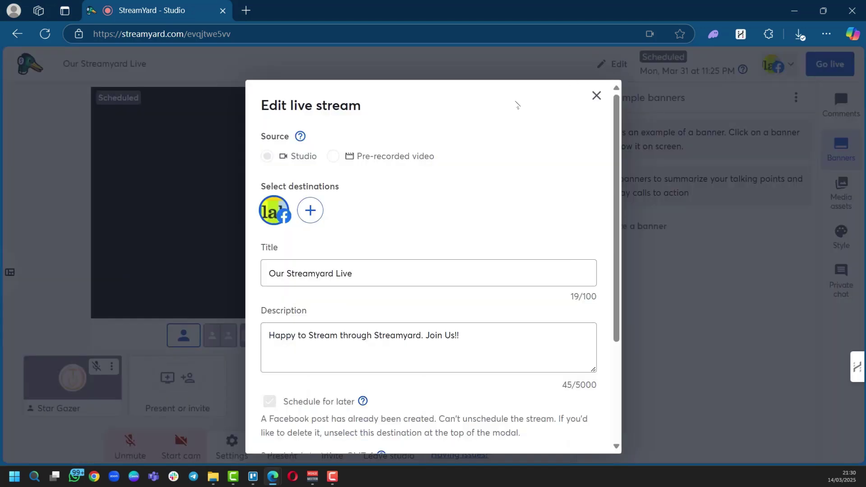
scroll(322, 343, "down", 3)
scroll(386, 332, "up", 3)
Close the Edit live stream dialog without changes, returning to the studio
left_click(597, 96)
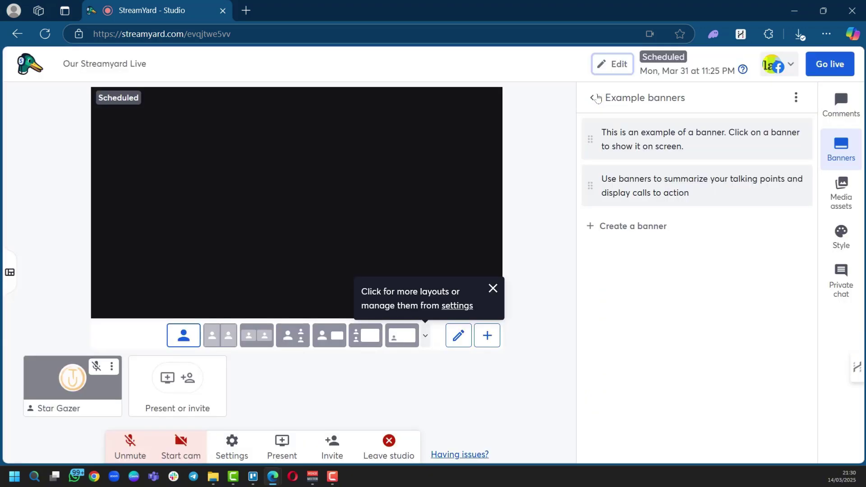